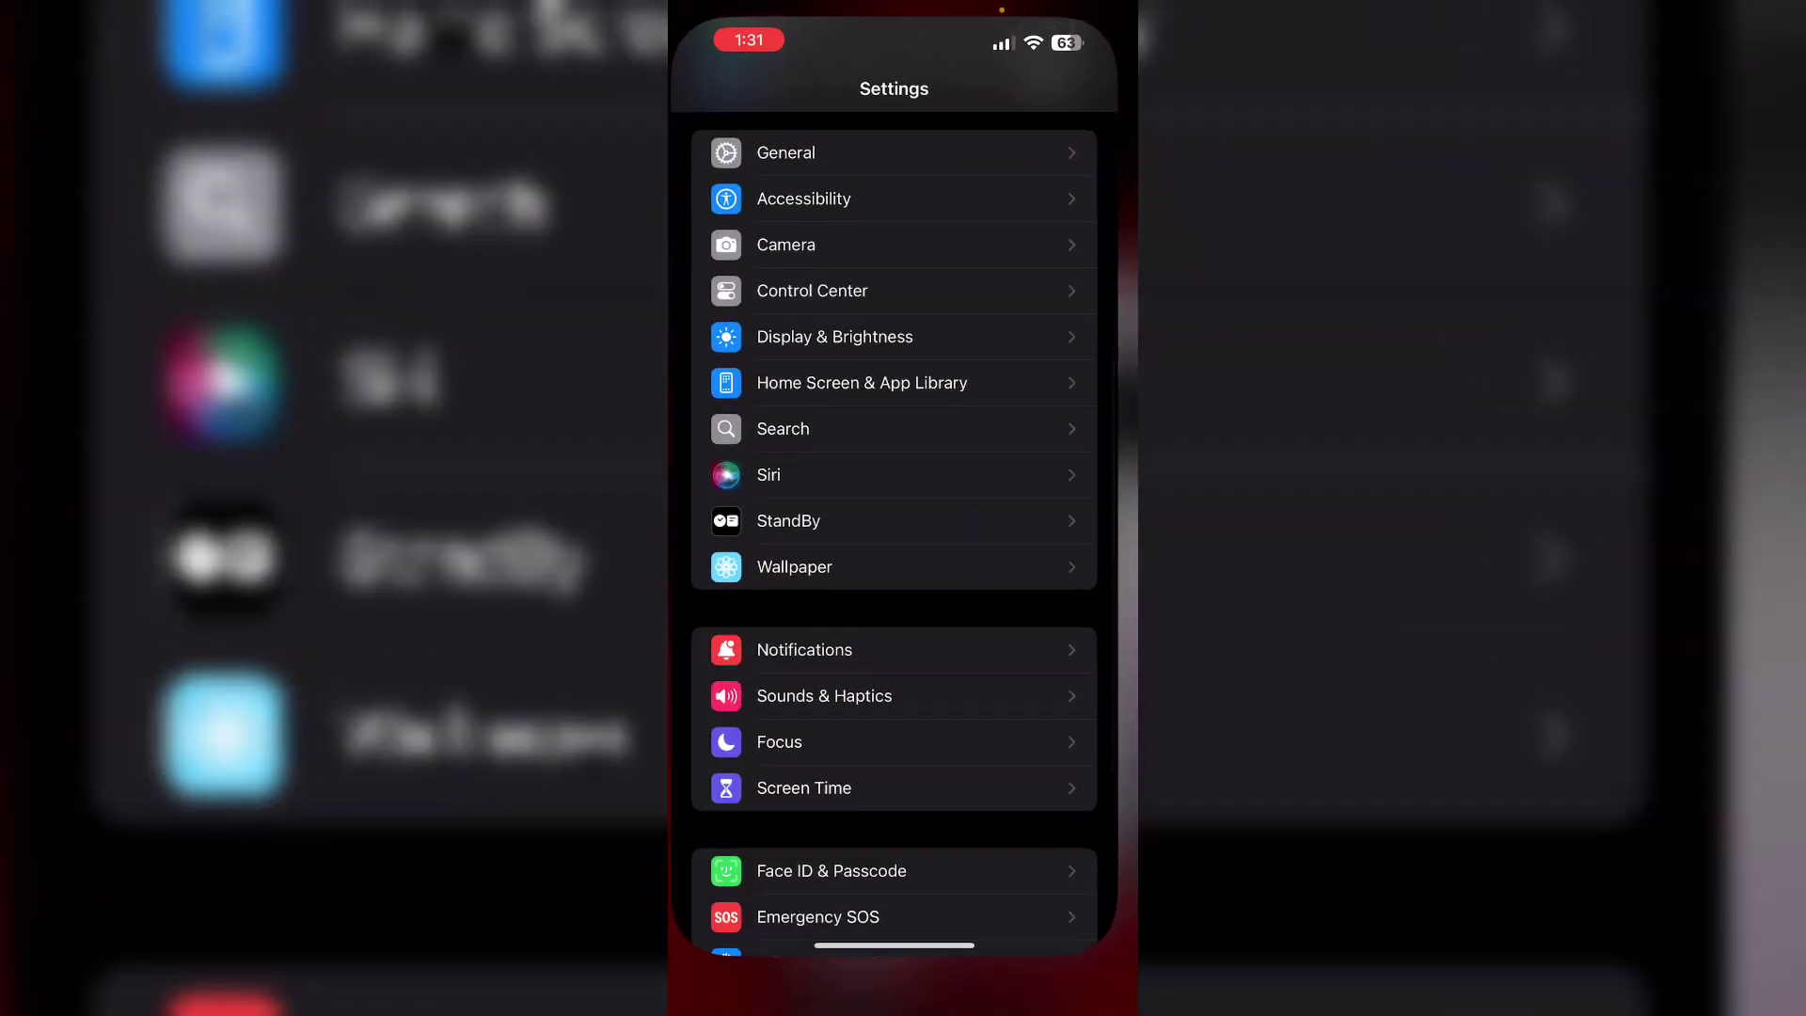
pyautogui.scroll(-3, 903, 565)
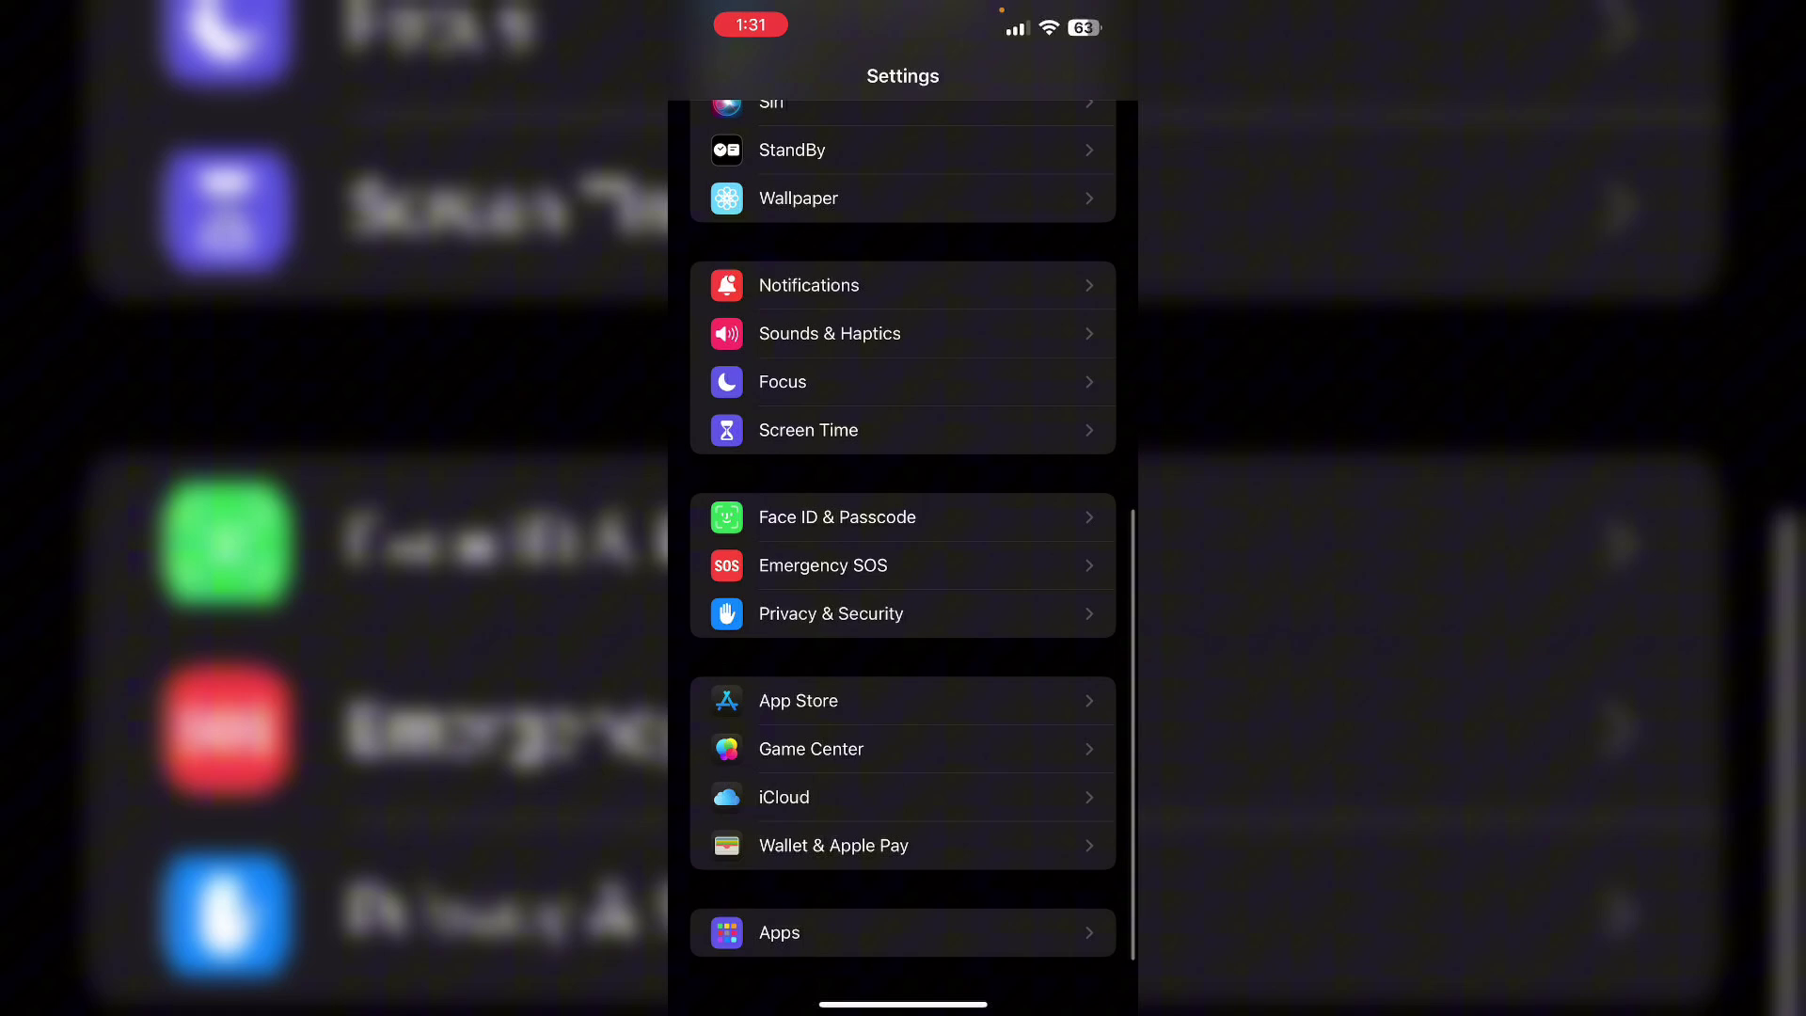
# Open the Apps list in Settings and start searching it for Messages.
pyautogui.click(903, 918)
pyautogui.click(887, 121)
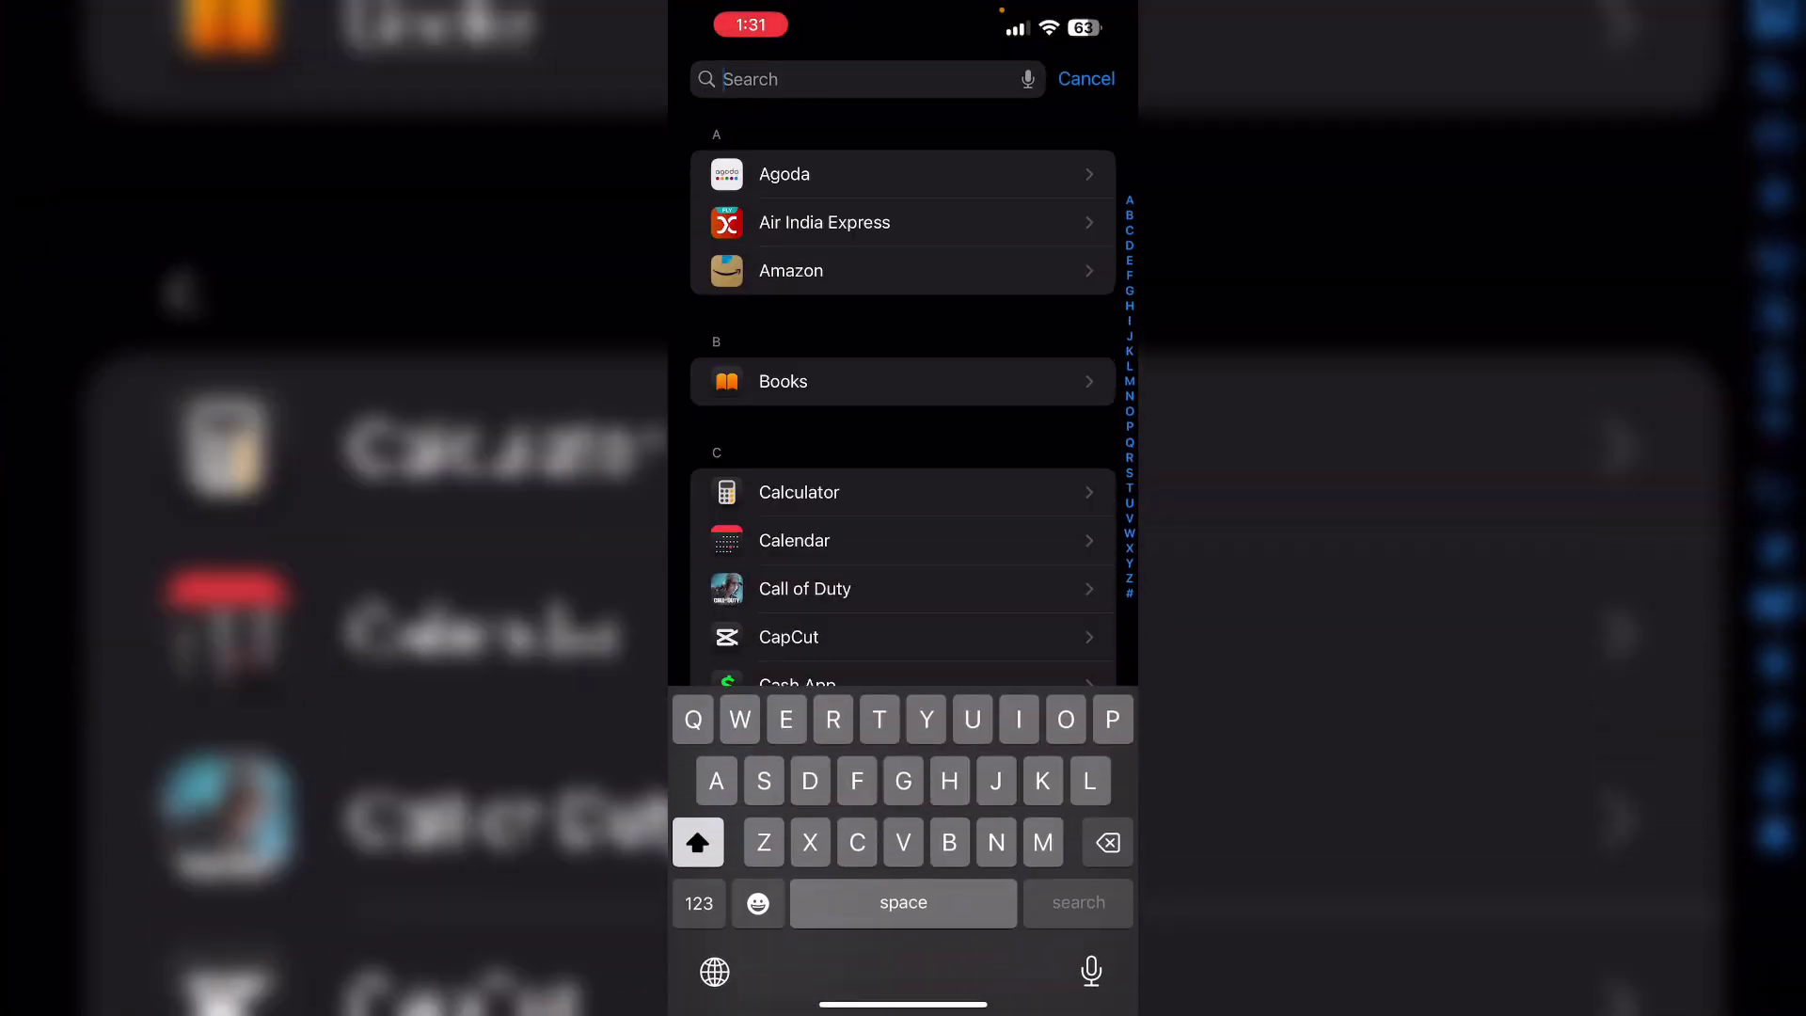
pyautogui.write('Mess')
pyautogui.click(903, 130)
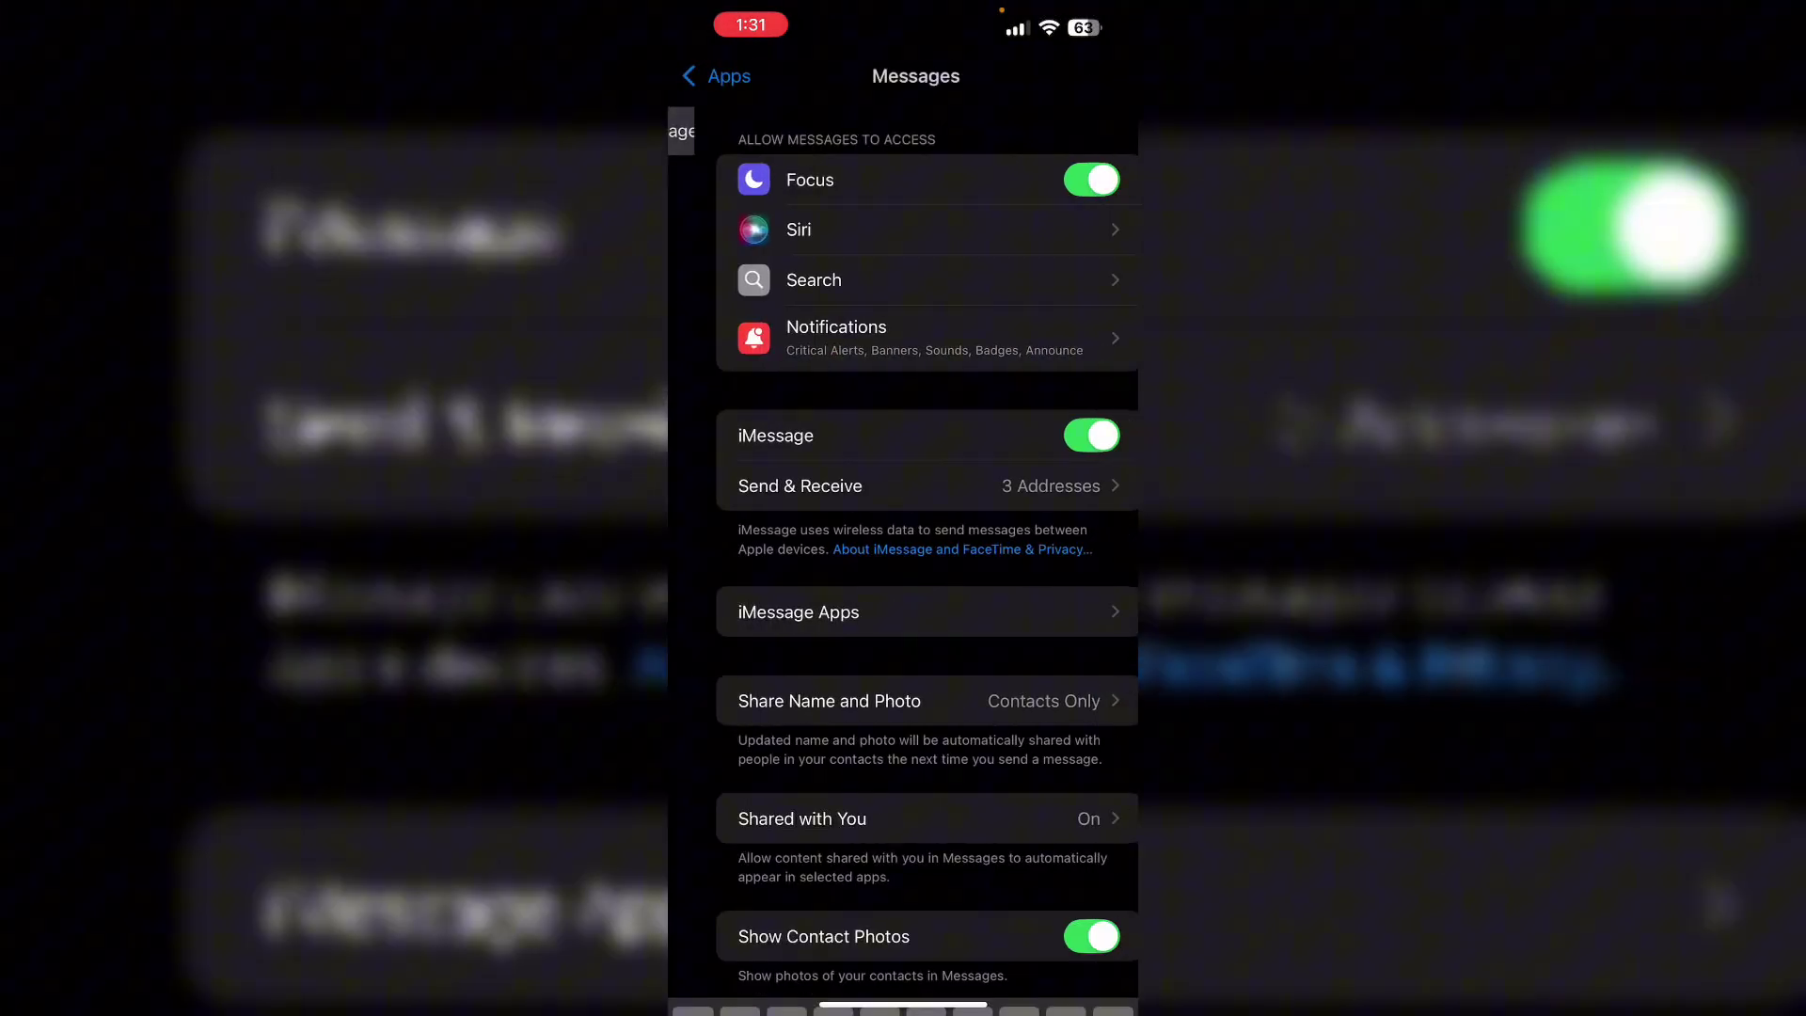
pyautogui.scroll(-5, 903, 565)
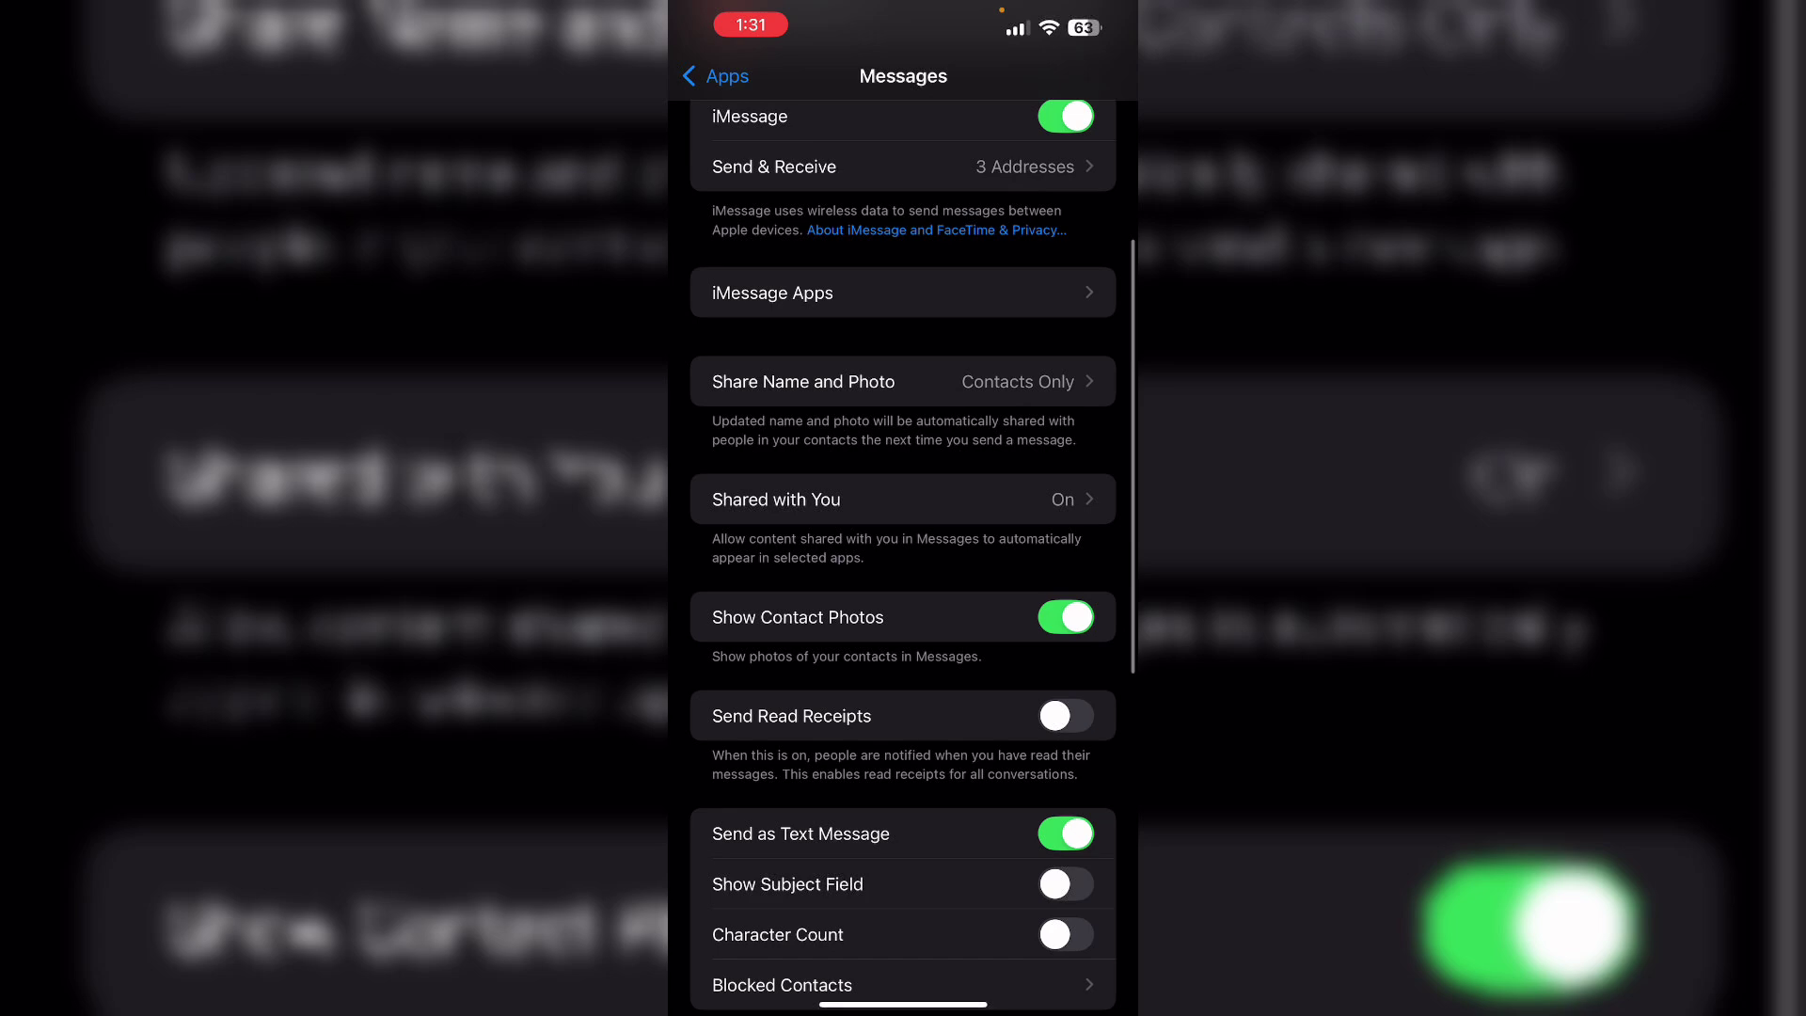
pyautogui.scroll(-3, 903, 565)
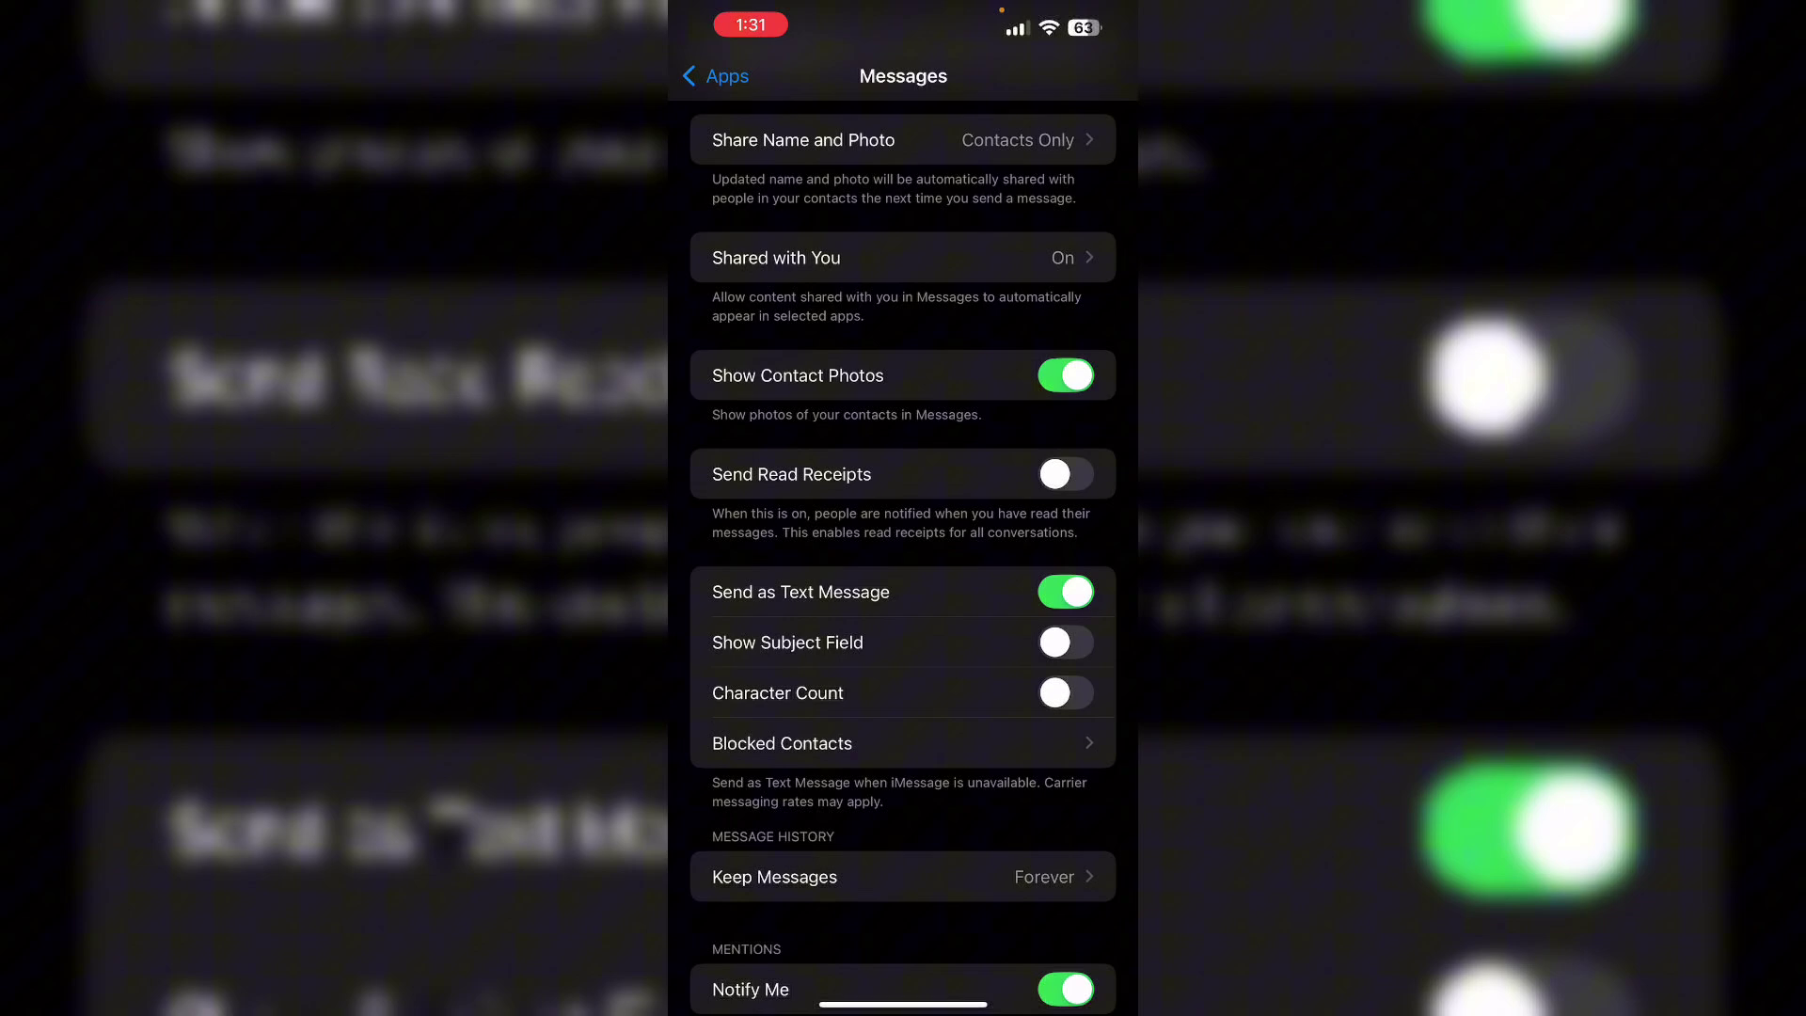
pyautogui.scroll(3, 903, 565)
pyautogui.scroll(3, 903, 565)
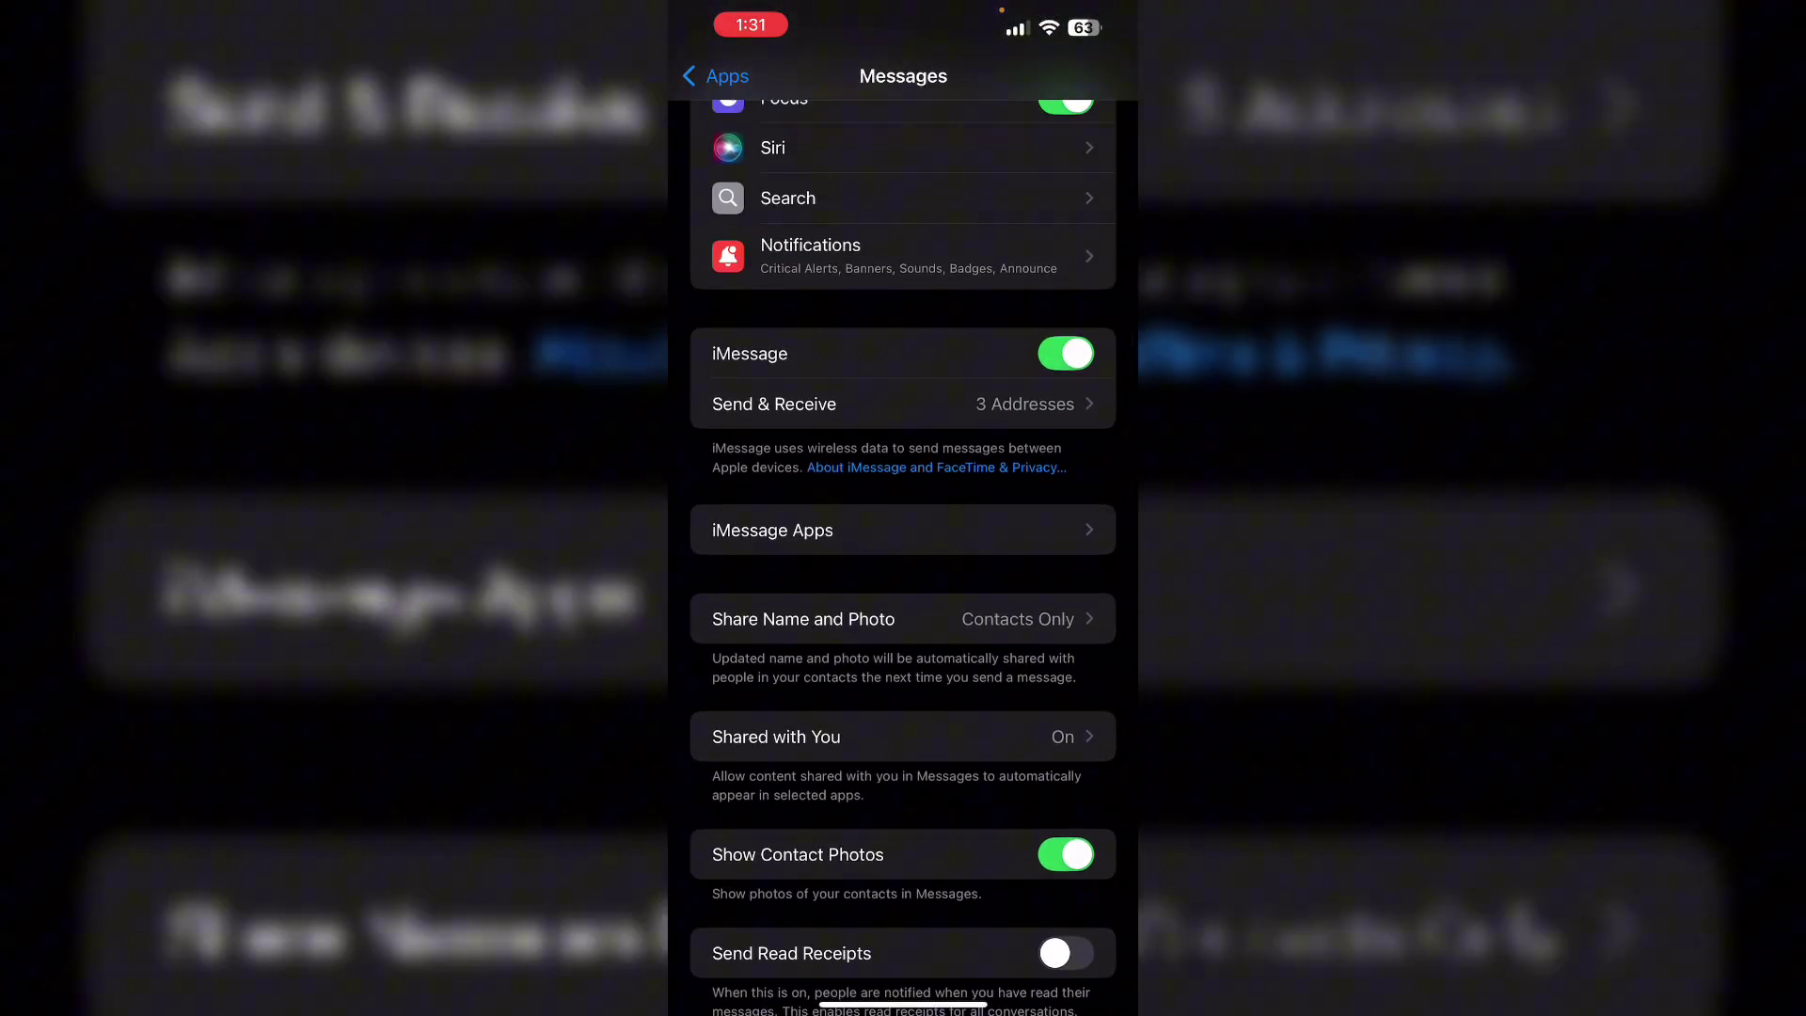
pyautogui.scroll(2, 903, 565)
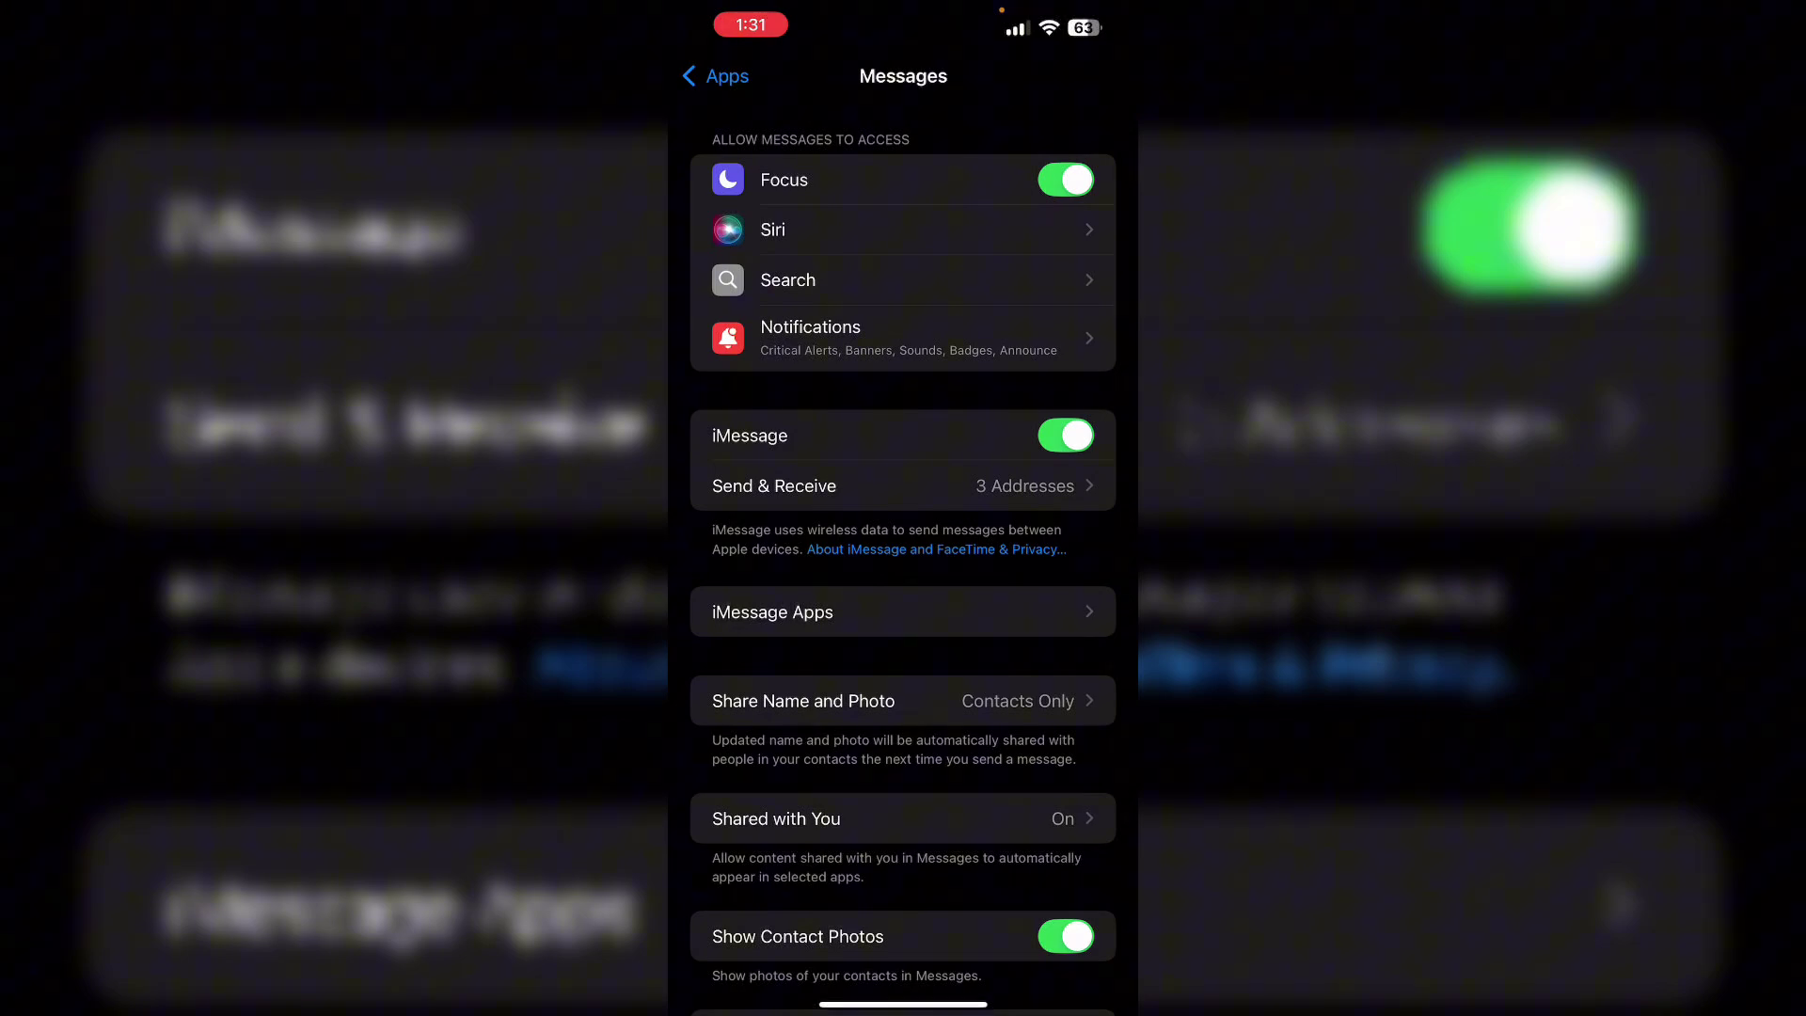
# Back out of Messages to the main Settings list and open General.
pyautogui.click(904, 228)
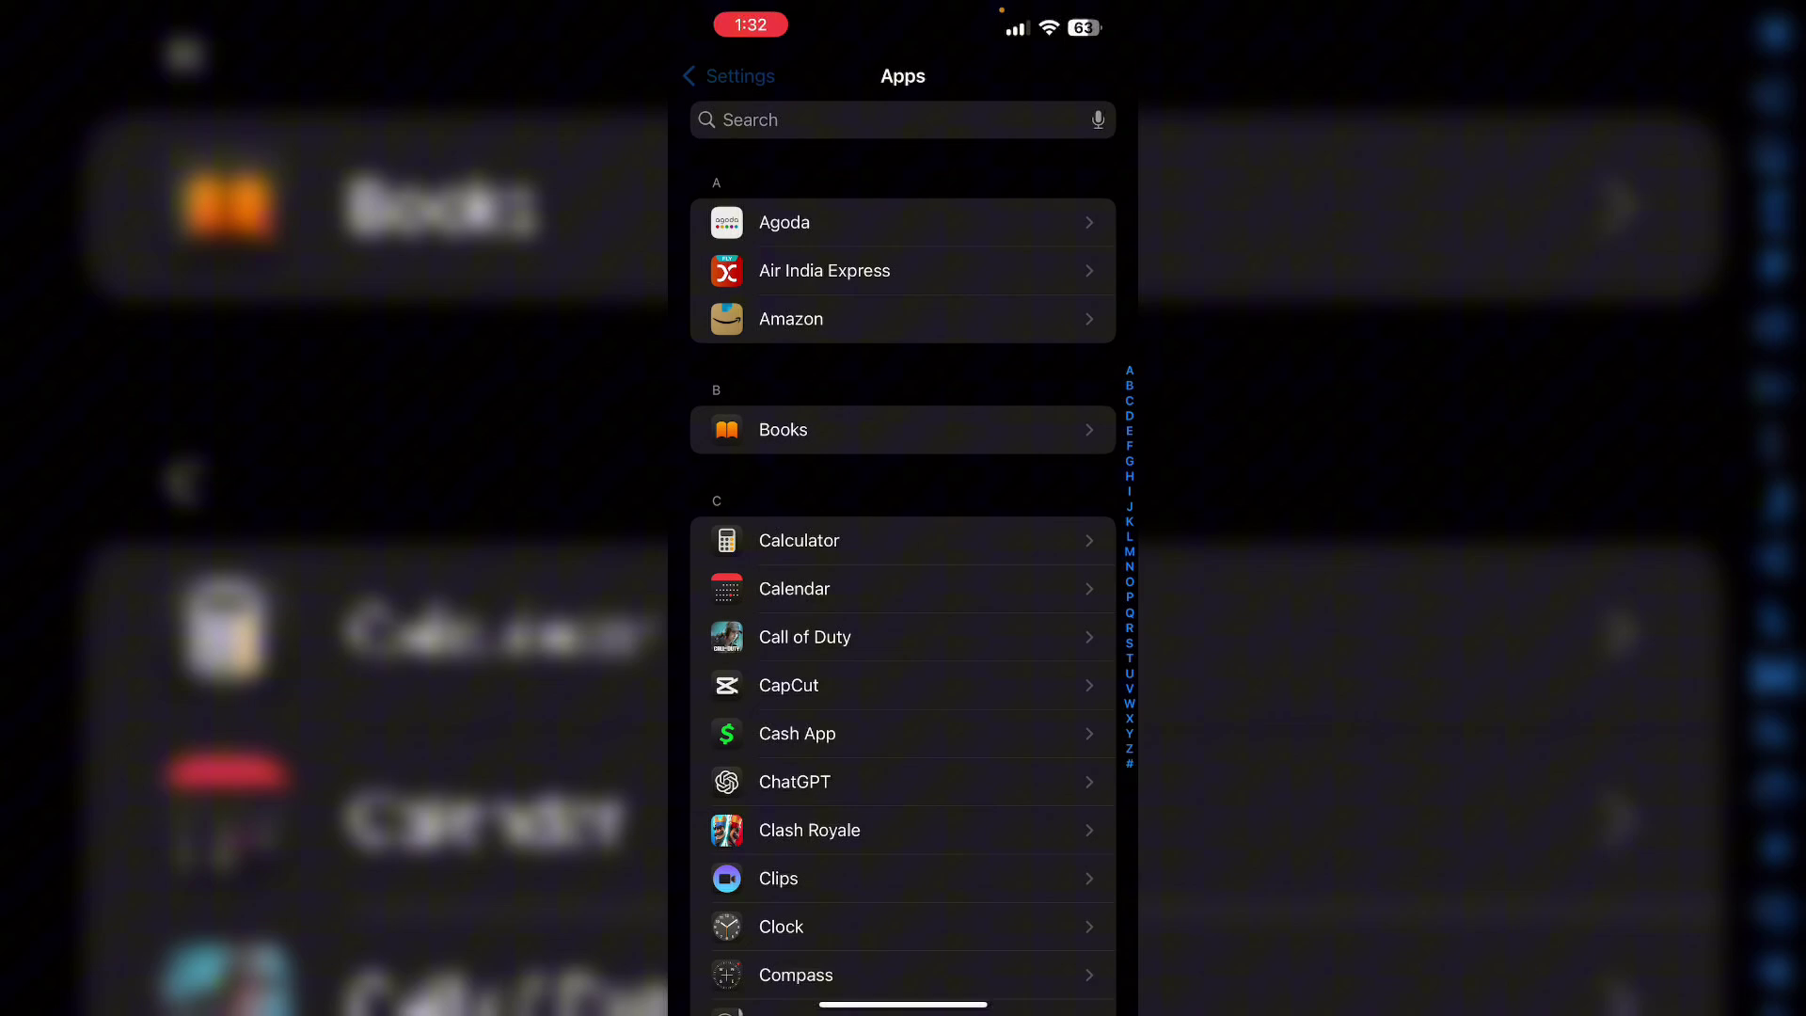
pyautogui.click(706, 74)
pyautogui.scroll(5, 903, 564)
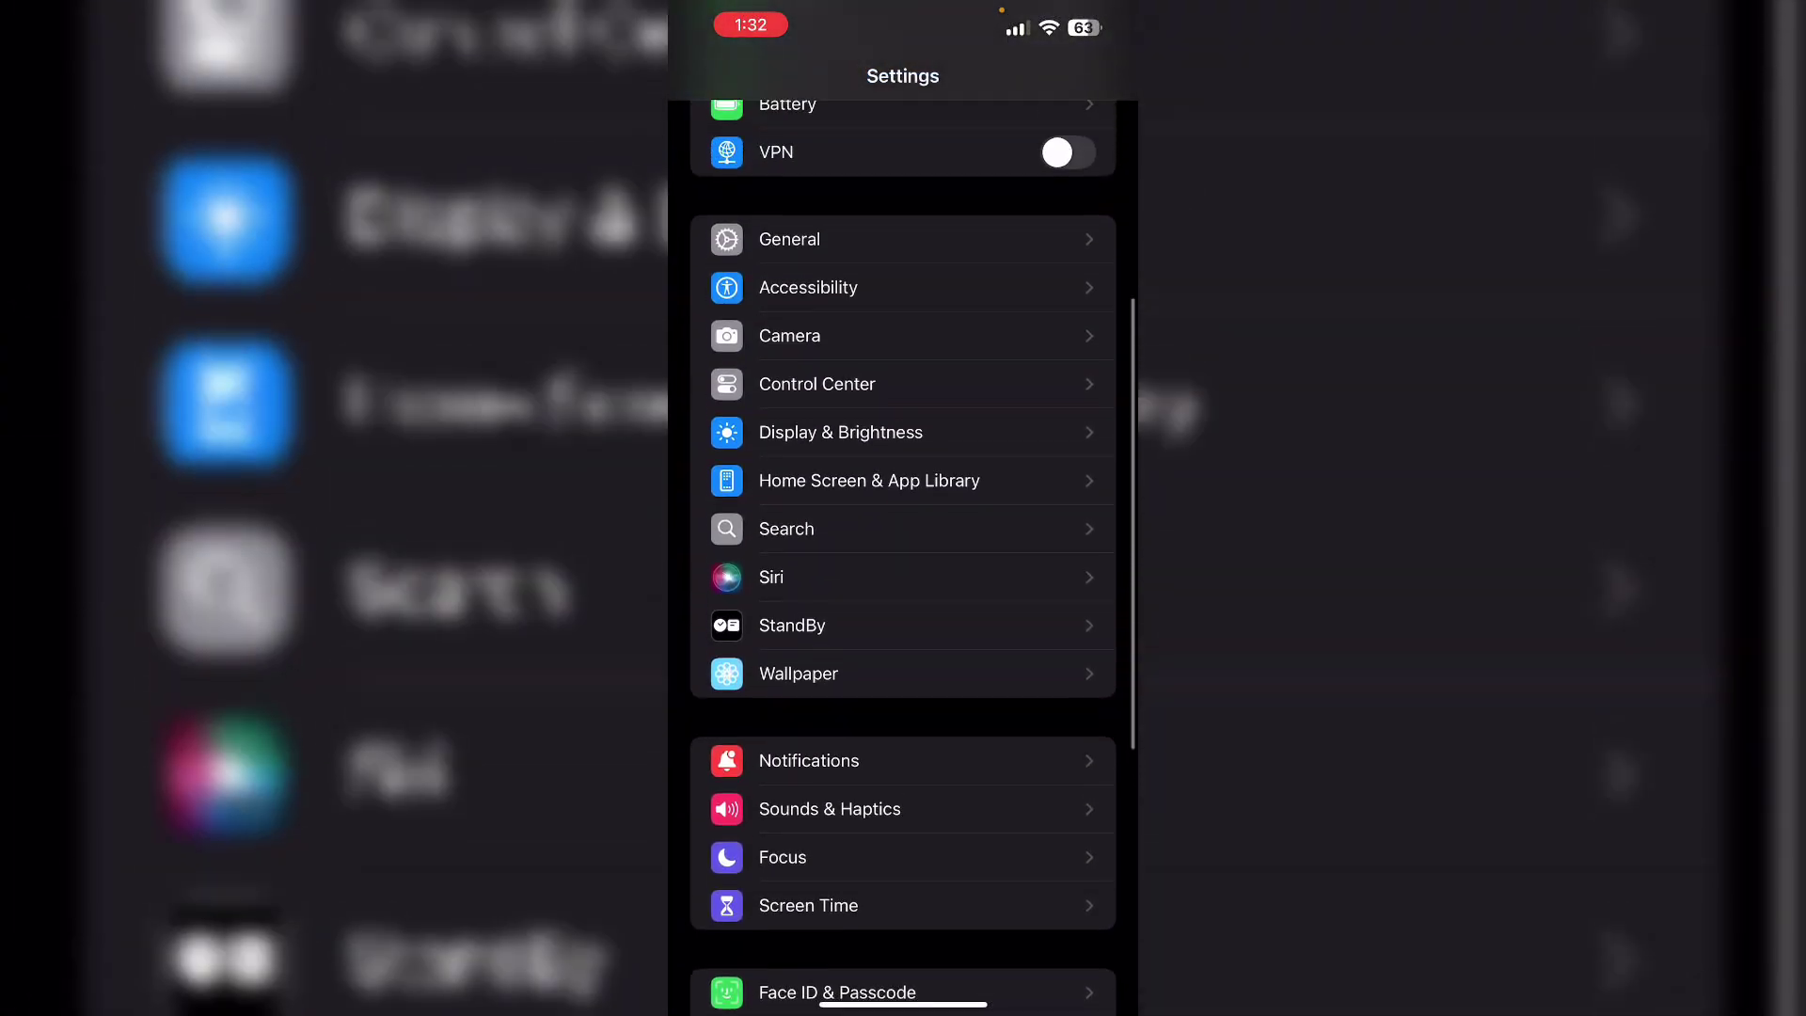
pyautogui.click(903, 241)
pyautogui.scroll(-10, 904, 565)
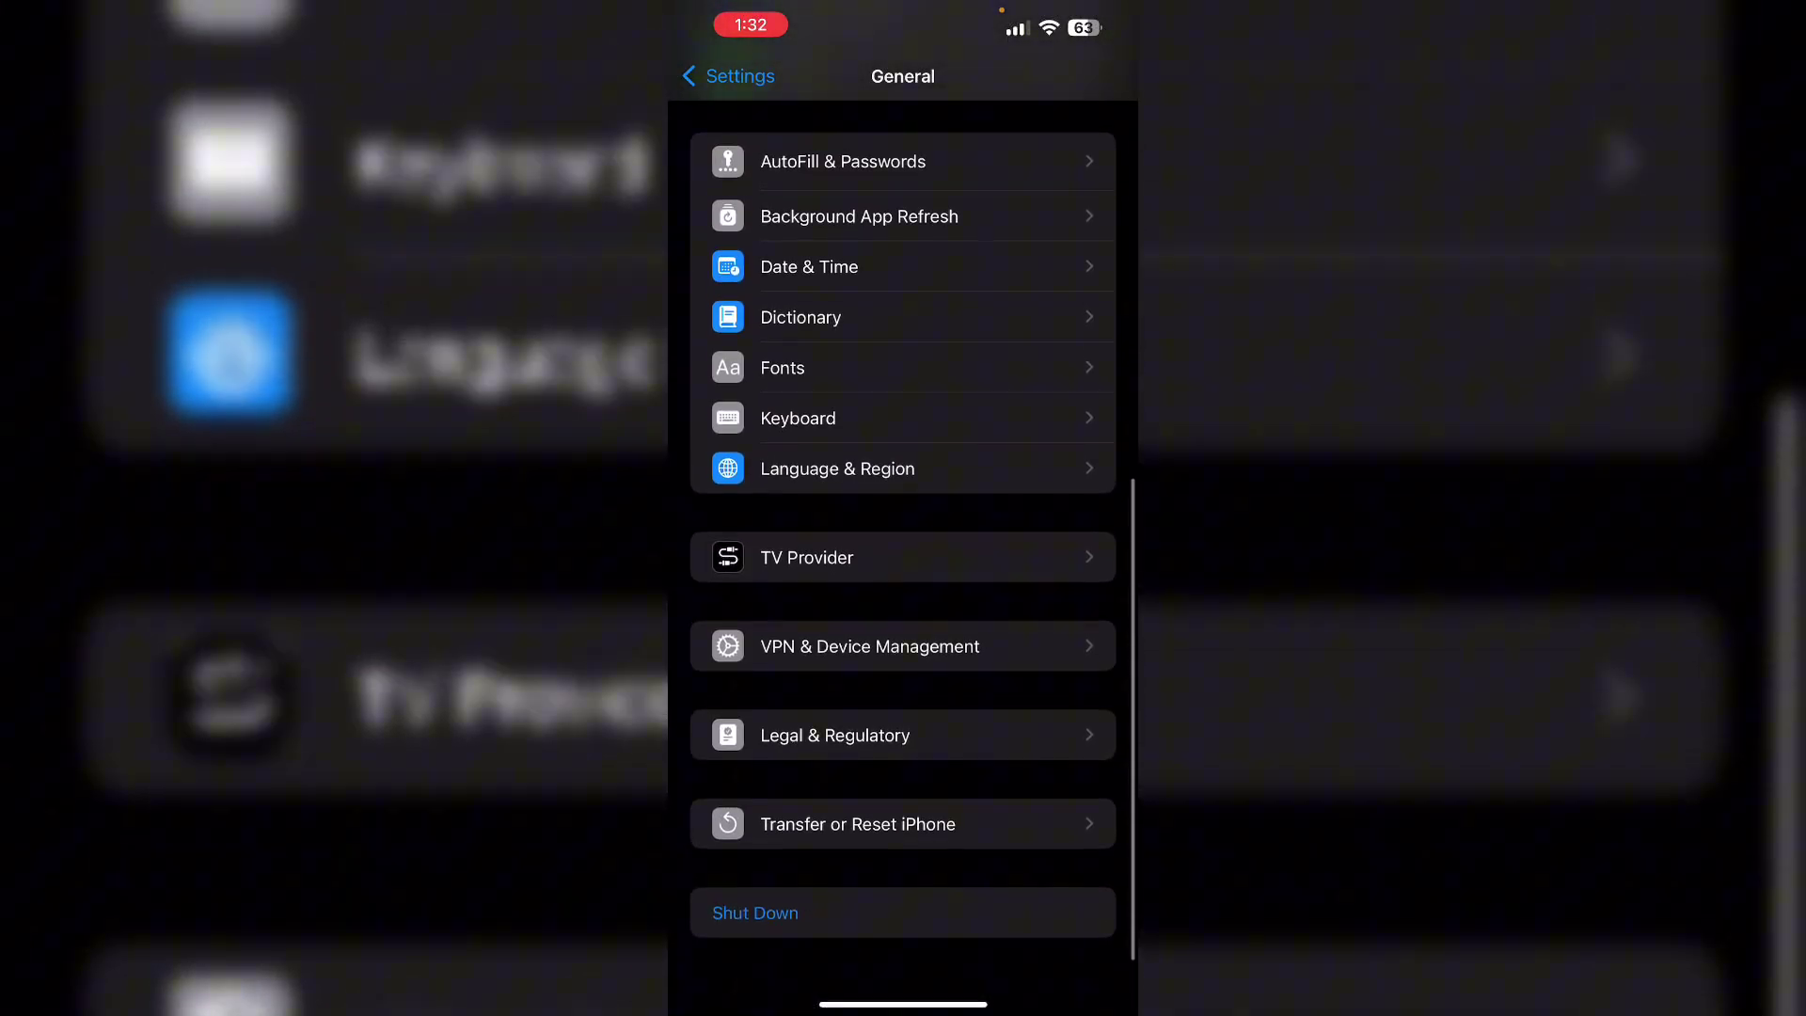
# Open Transfer or Reset iPhone and show the Reset options list.
pyautogui.click(903, 824)
pyautogui.click(903, 897)
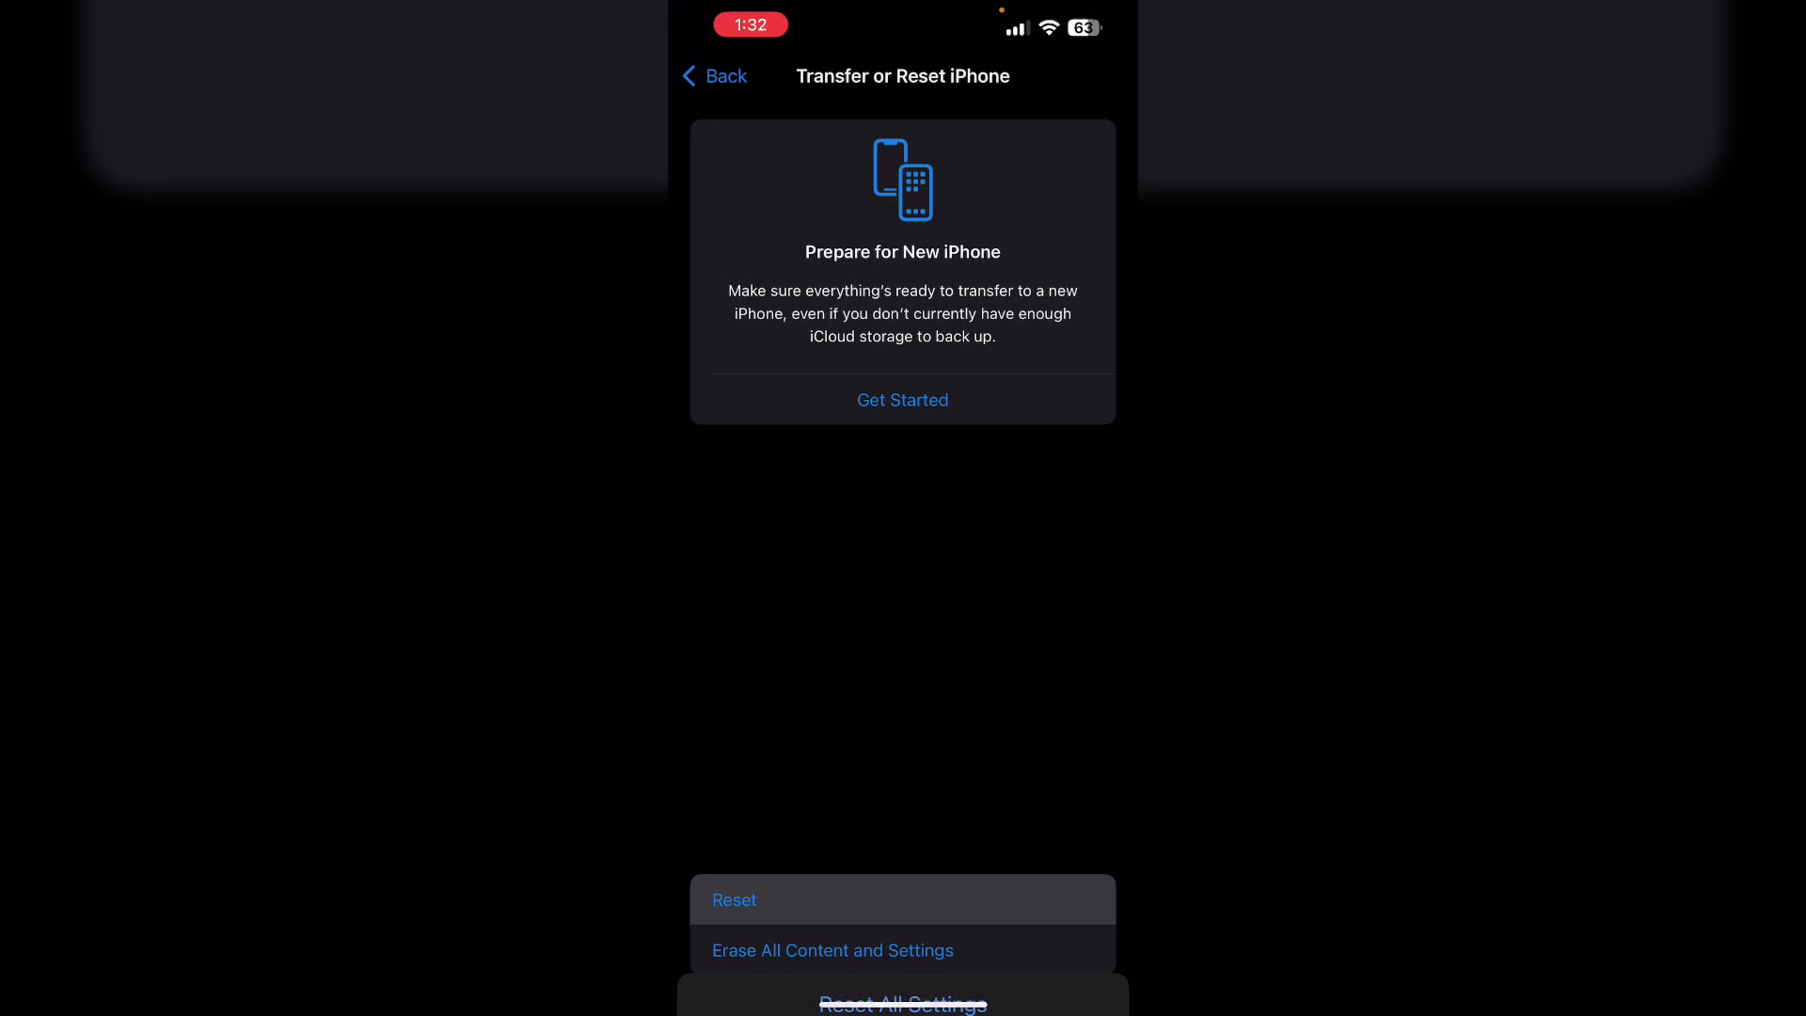